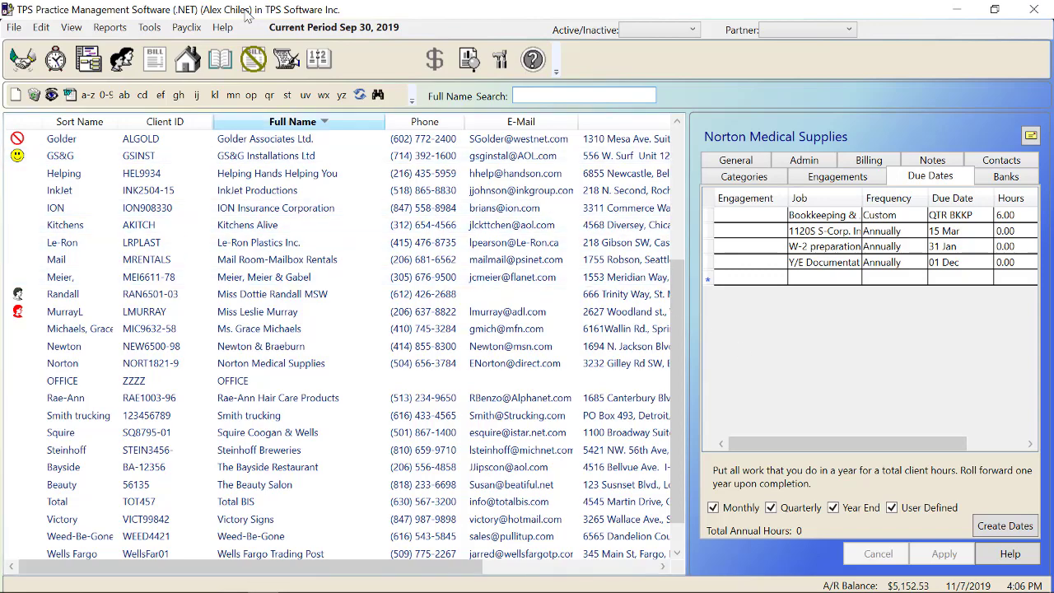
# Open the Due Date Utility and set the end date to 3/31/2020
pyautogui.click(149, 28)
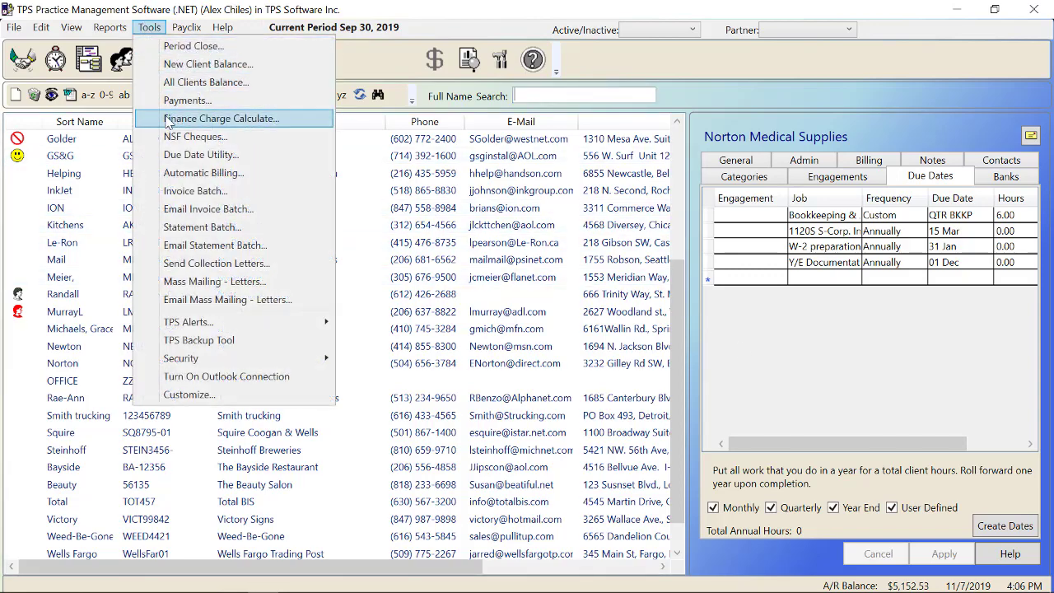
pyautogui.click(174, 158)
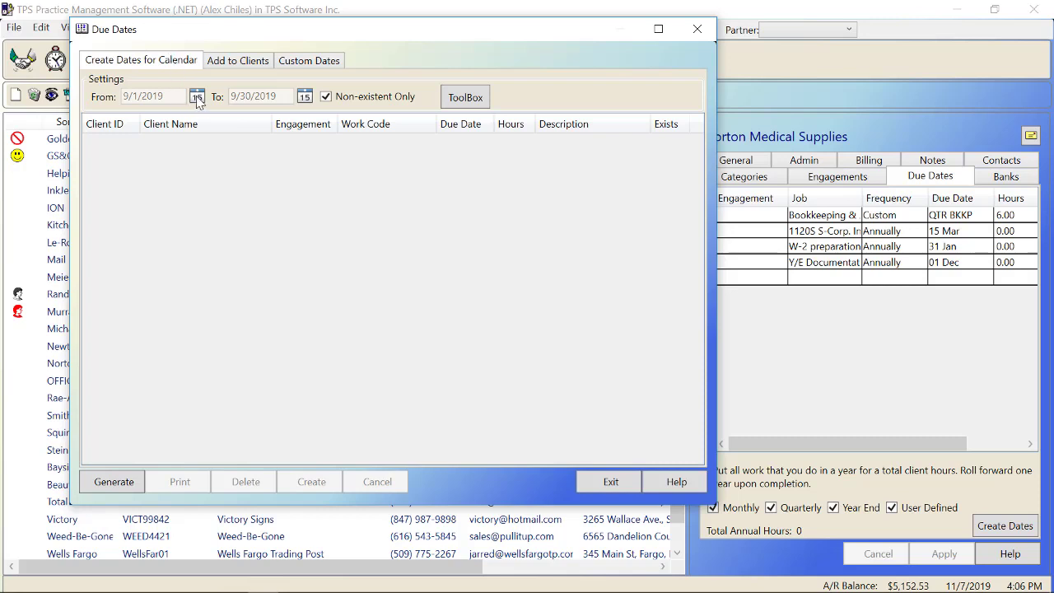
pyautogui.click(305, 96)
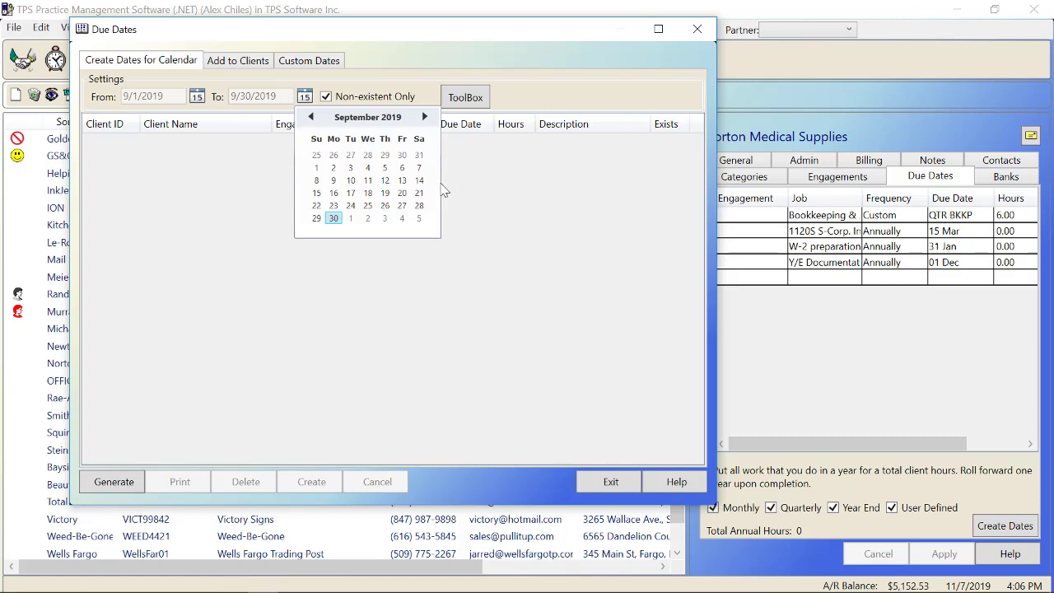
pyautogui.click(424, 117)
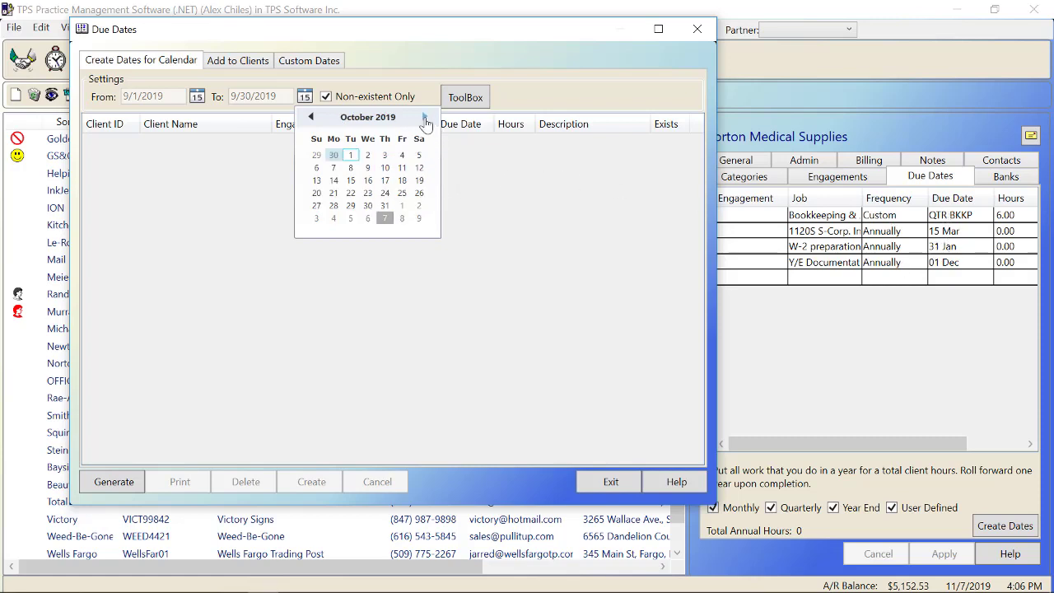
pyautogui.click(424, 117)
pyautogui.click(424, 117)
pyautogui.click(424, 117)
pyautogui.click(425, 117)
pyautogui.click(424, 116)
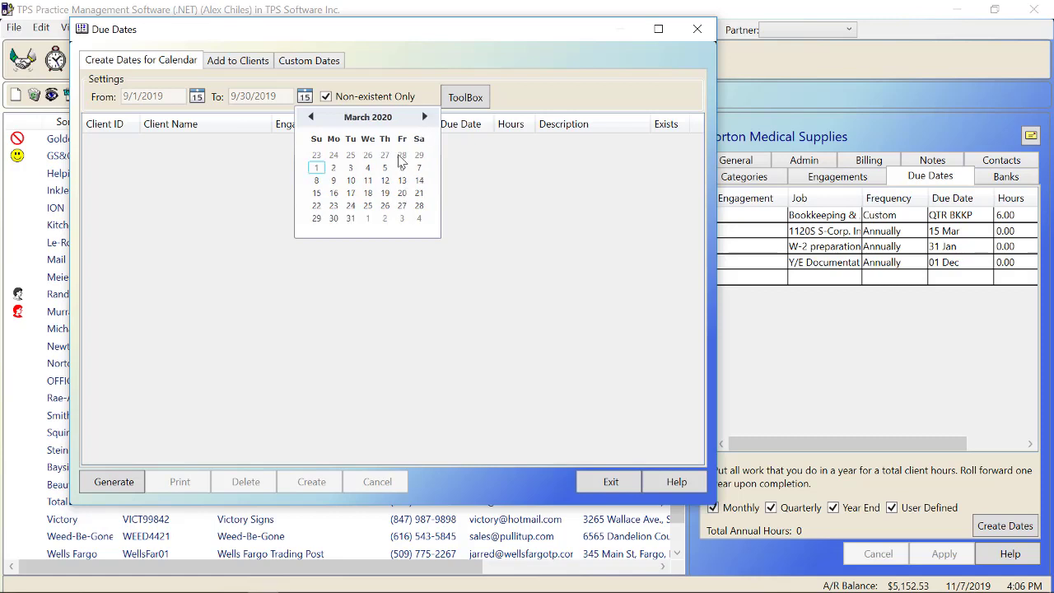
pyautogui.click(351, 218)
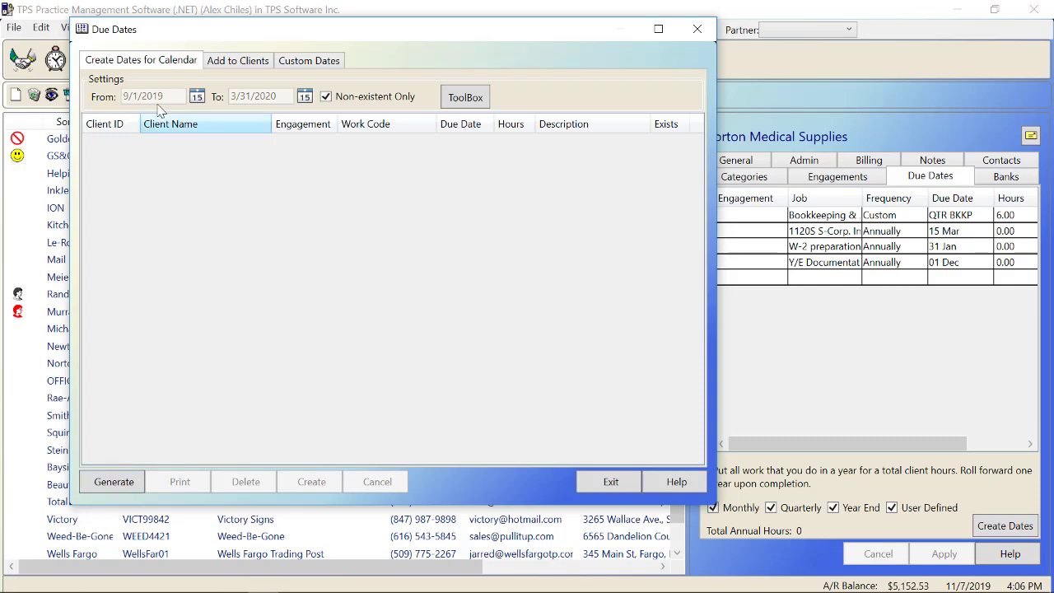
# Generate and create Norton Medical Supplies' five due dates, then exit the utility
pyautogui.click(114, 481)
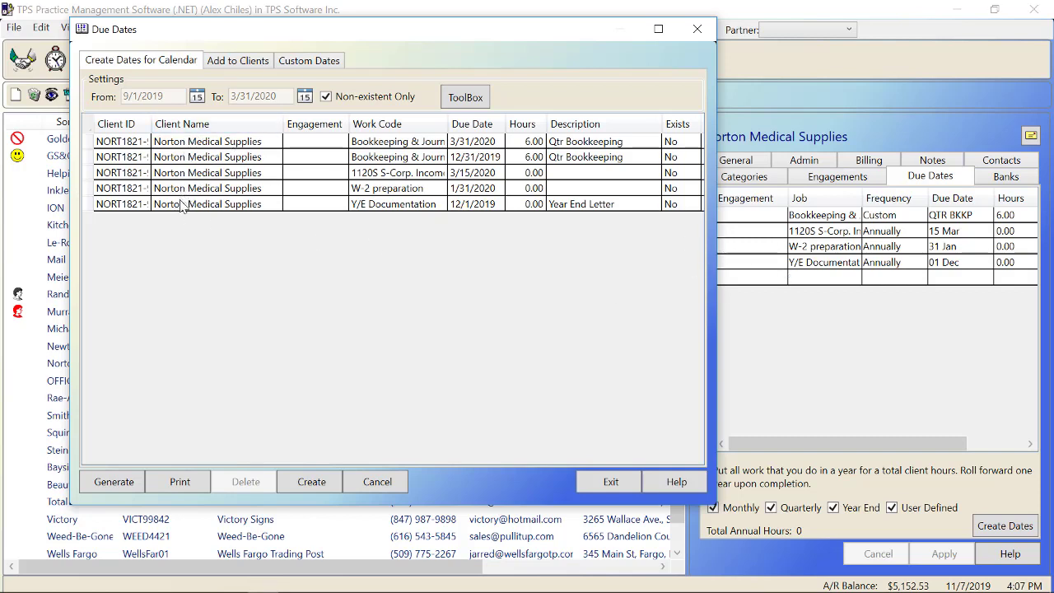
pyautogui.click(305, 484)
pyautogui.click(548, 360)
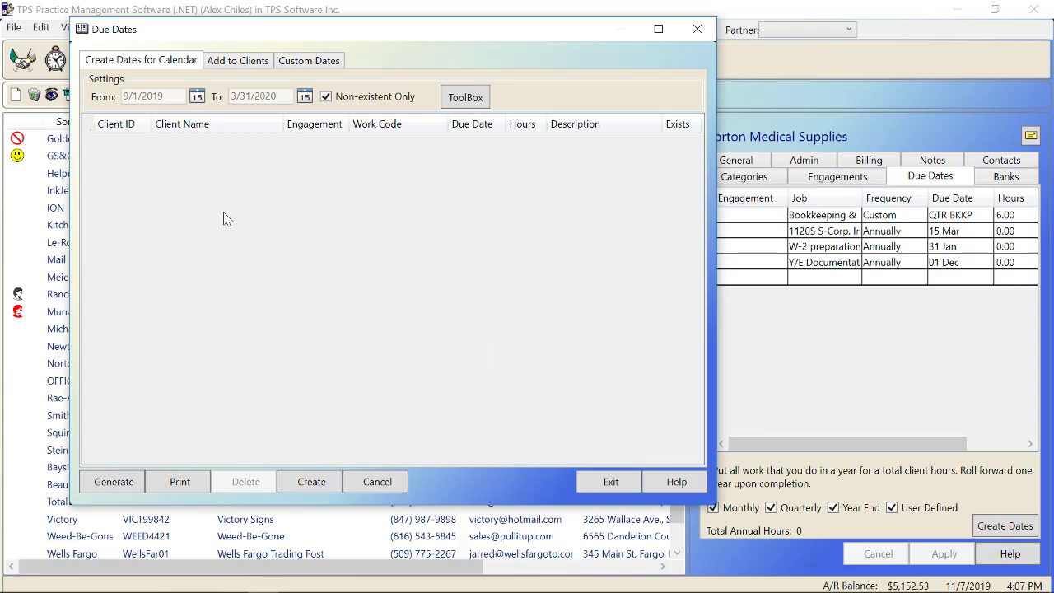
pyautogui.click(593, 480)
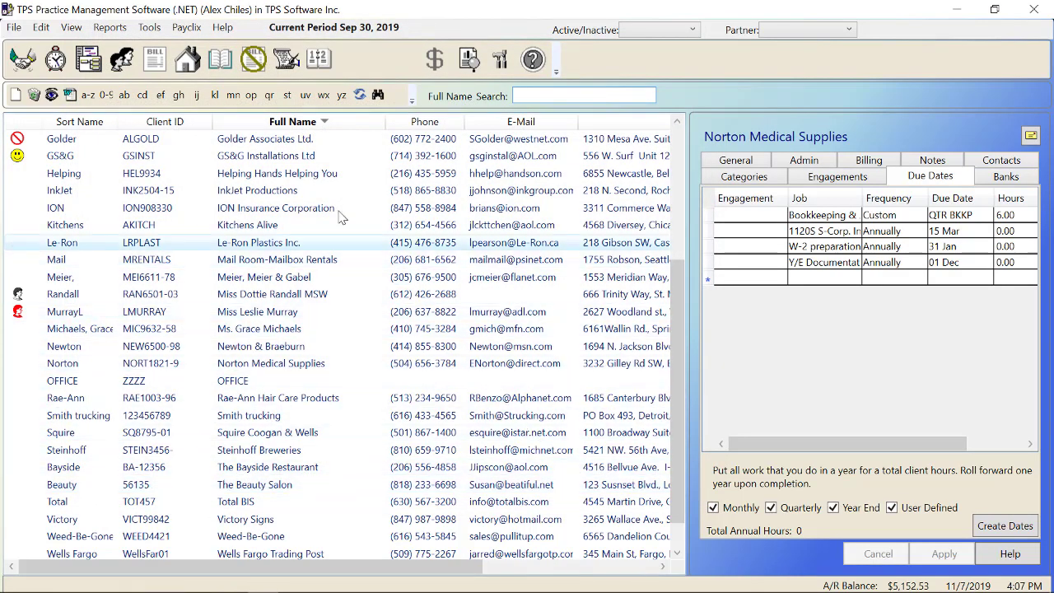
# Show the due-date calendar, stepping ahead to December 2019 and back to November
pyautogui.click(318, 60)
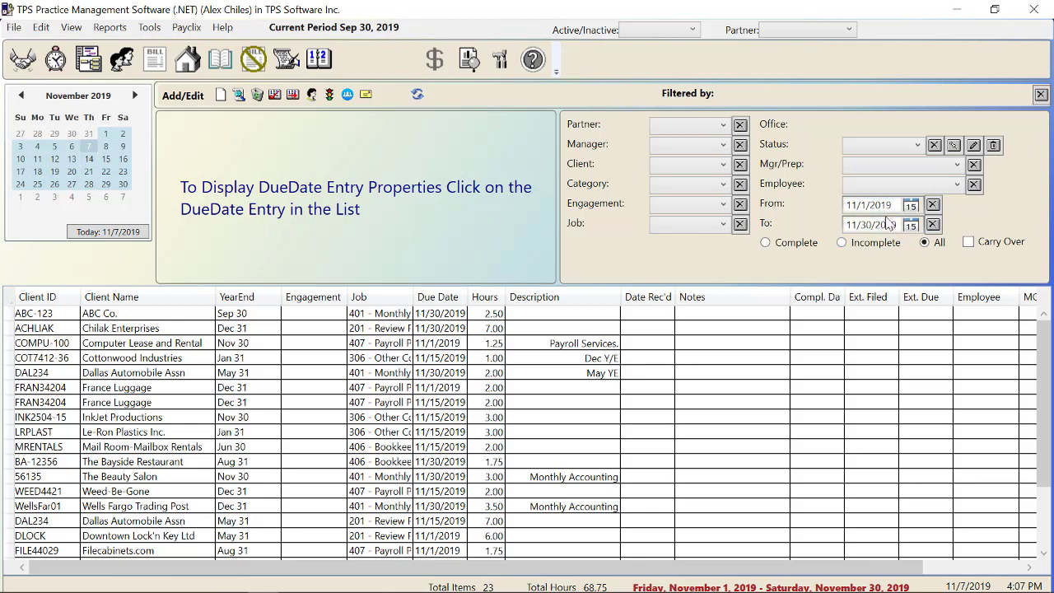
pyautogui.click(137, 97)
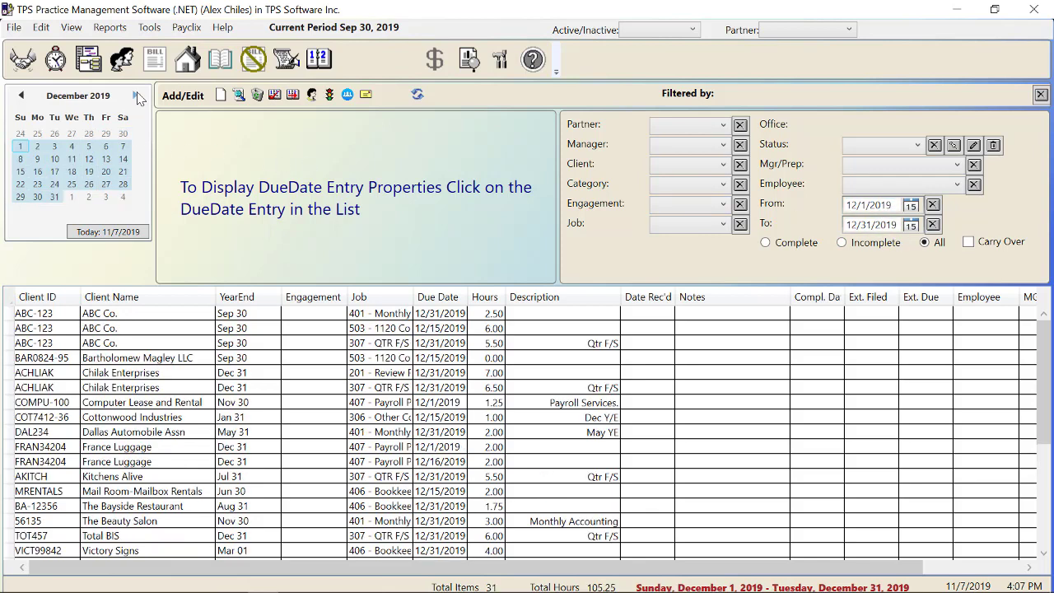
pyautogui.click(137, 96)
pyautogui.click(21, 96)
pyautogui.click(22, 96)
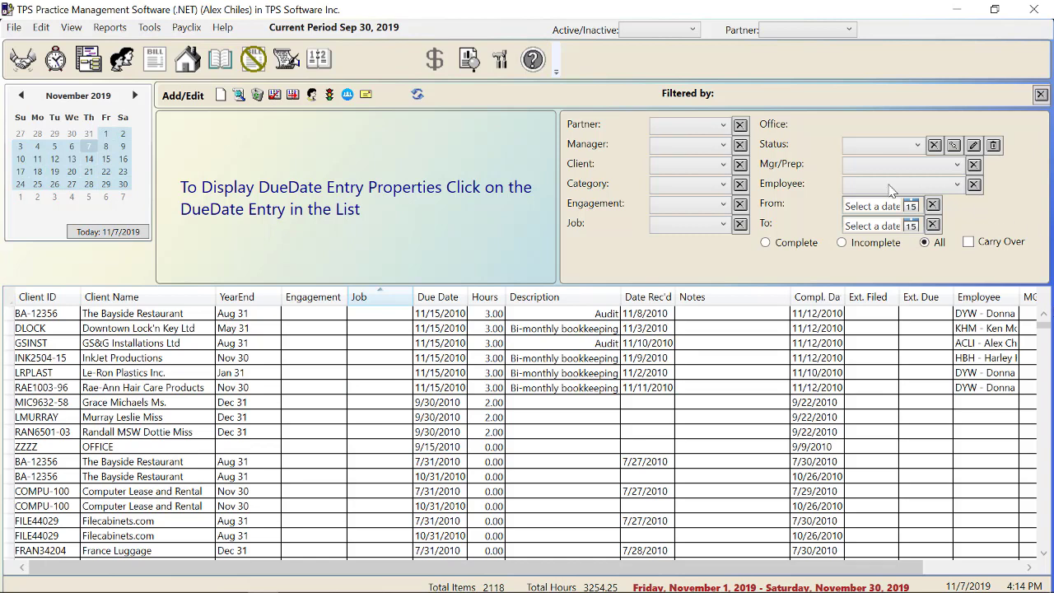
# Limit the due-date list to 12/1/2019 through 12/31/2019 and reload transactions
pyautogui.click(911, 206)
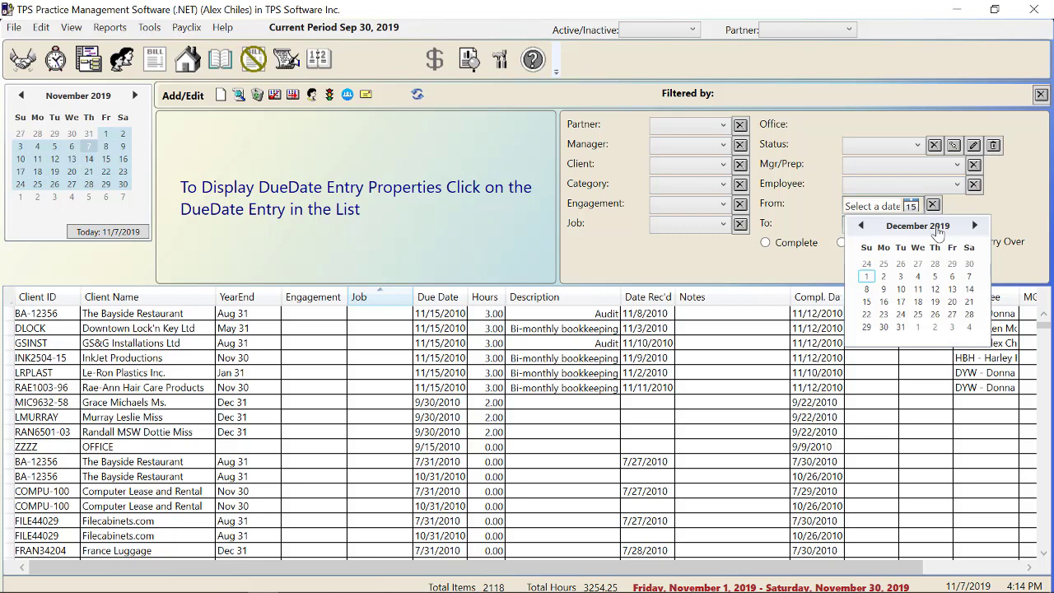
pyautogui.click(869, 280)
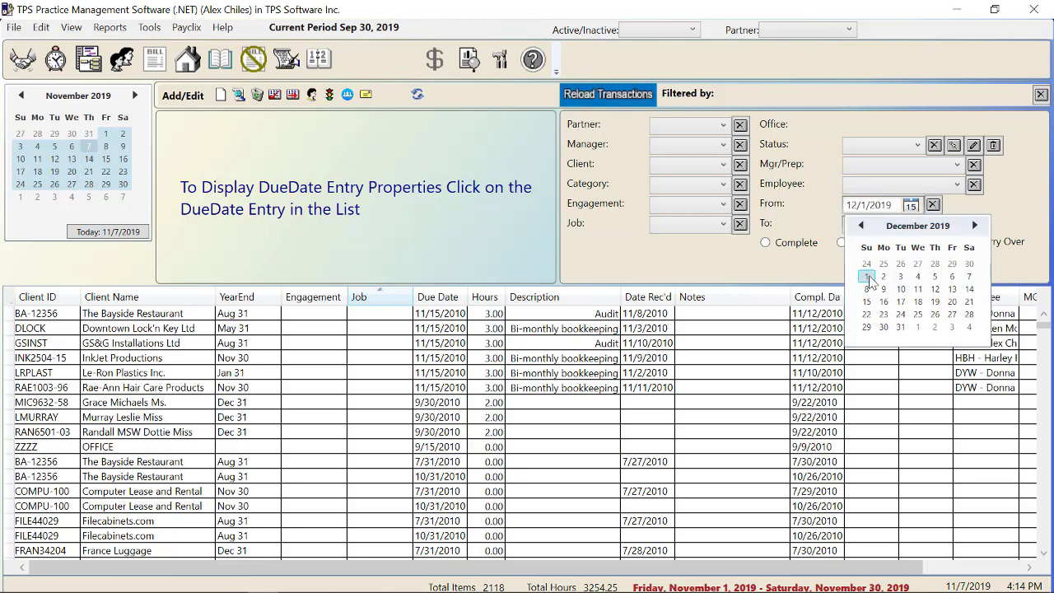
pyautogui.click(911, 225)
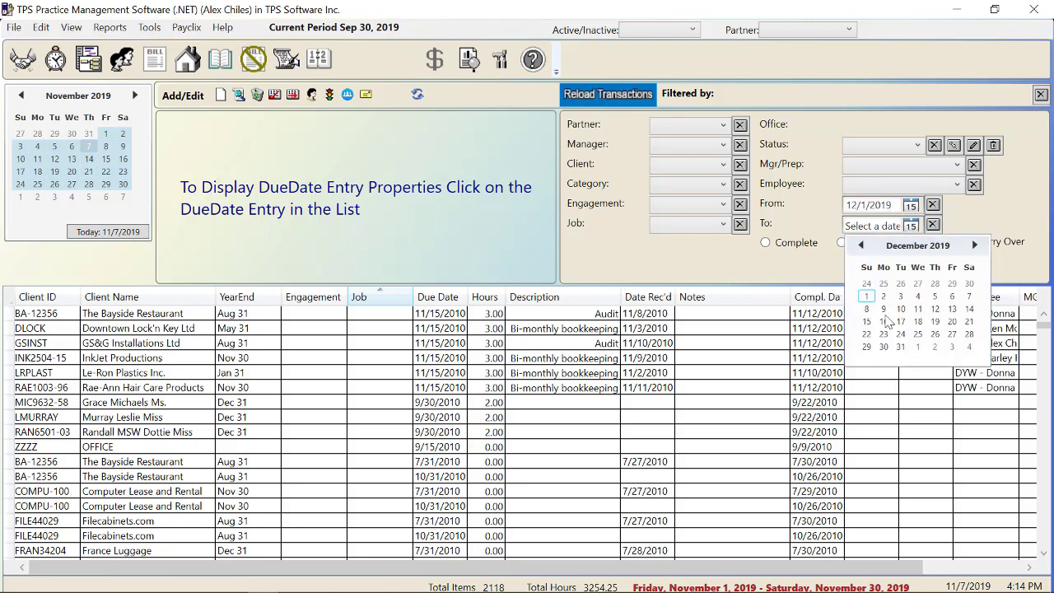
pyautogui.click(901, 344)
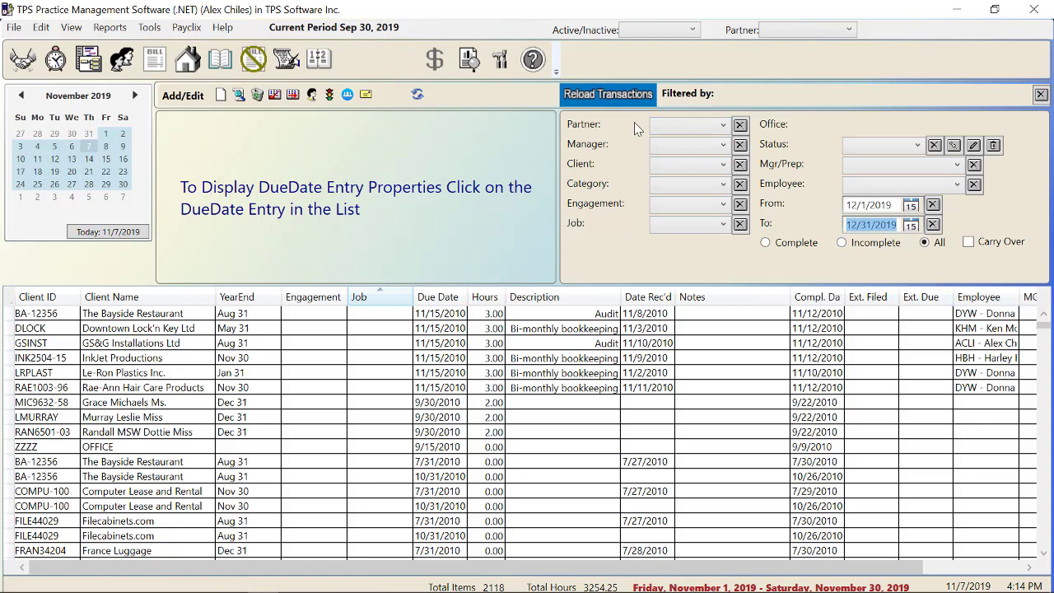
pyautogui.click(614, 95)
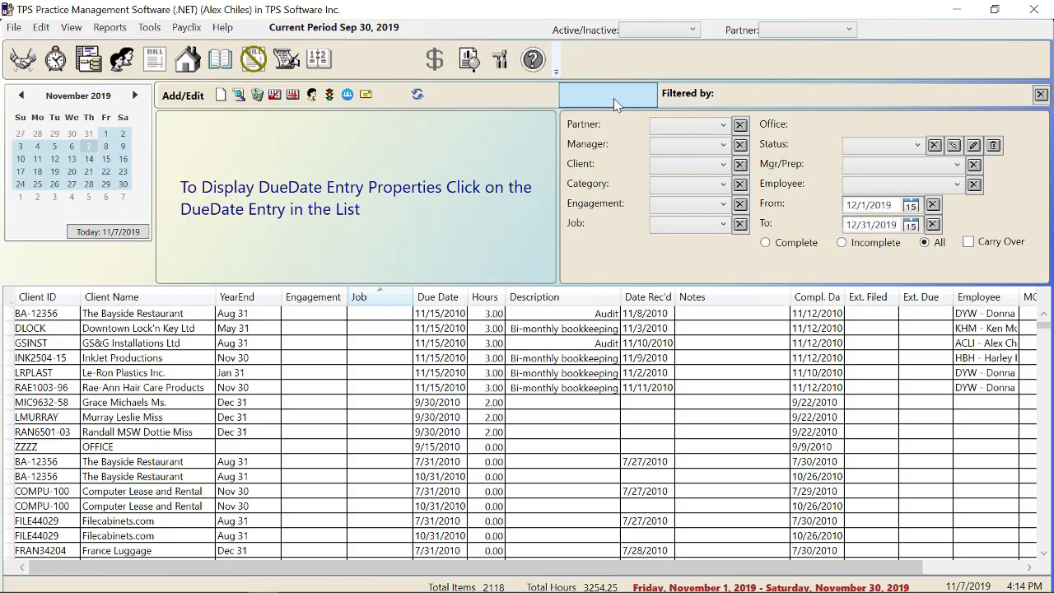
# Sort the December due dates by the Job column in ascending order
pyautogui.click(387, 297)
pyautogui.scroll(-1, 393, 377)
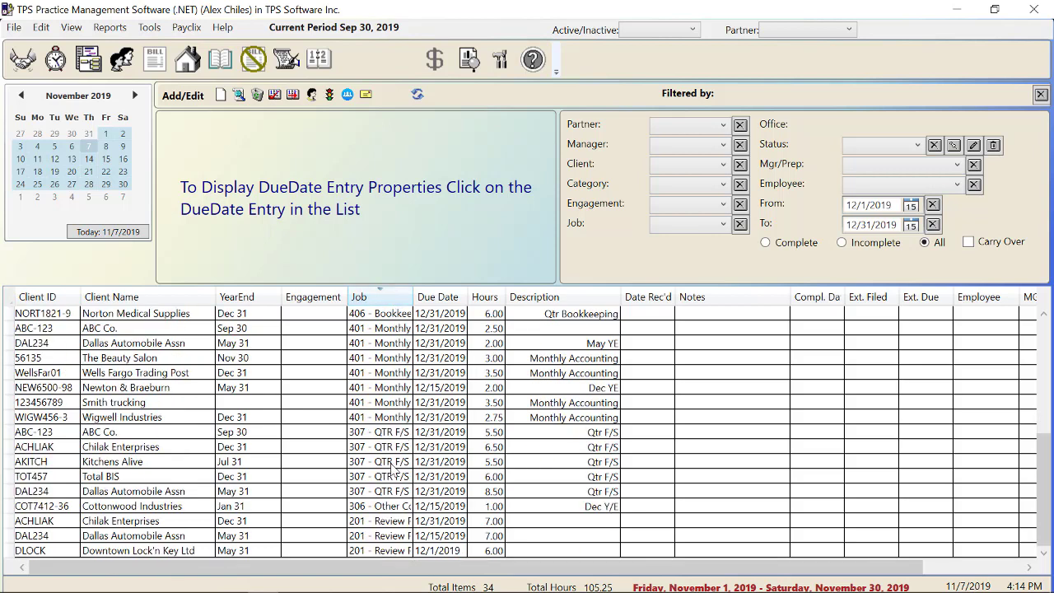
pyautogui.click(386, 296)
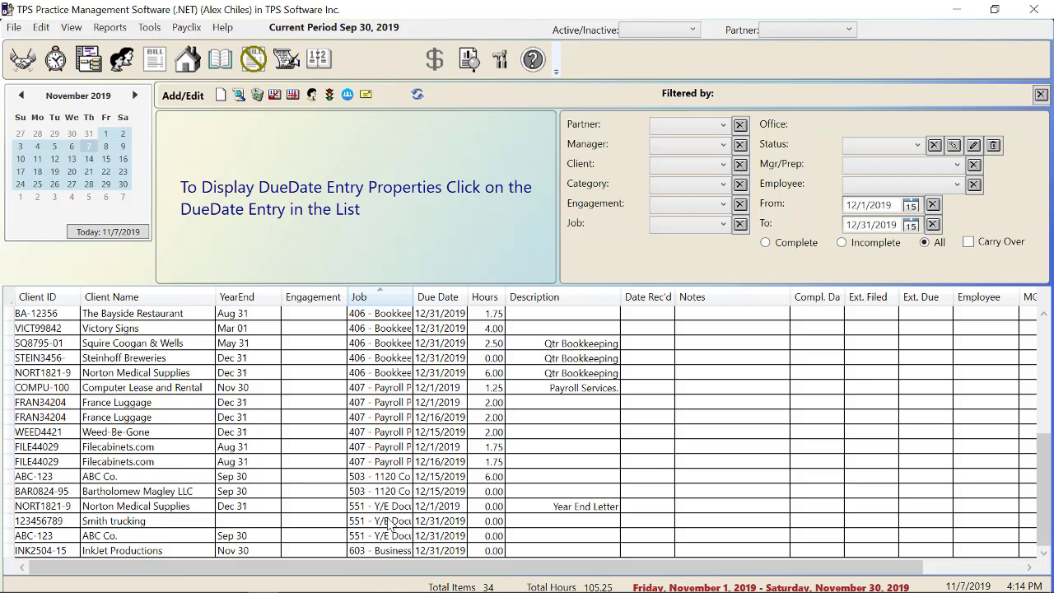
# Select Norton Medical Supplies in the client list and view its categories: 1120, Payroll, 1120s
pyautogui.click(23, 59)
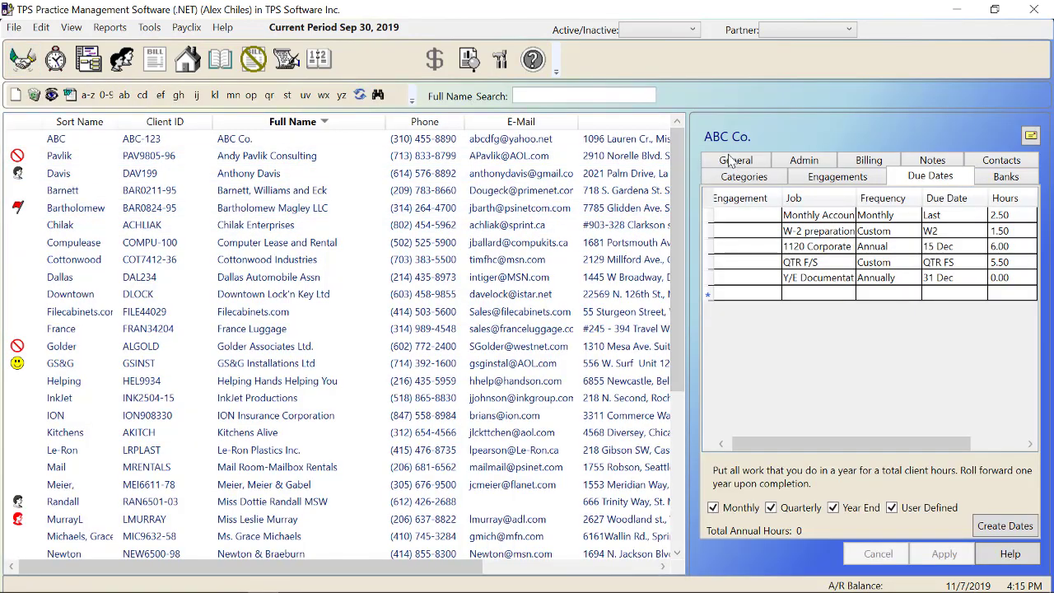
pyautogui.click(729, 161)
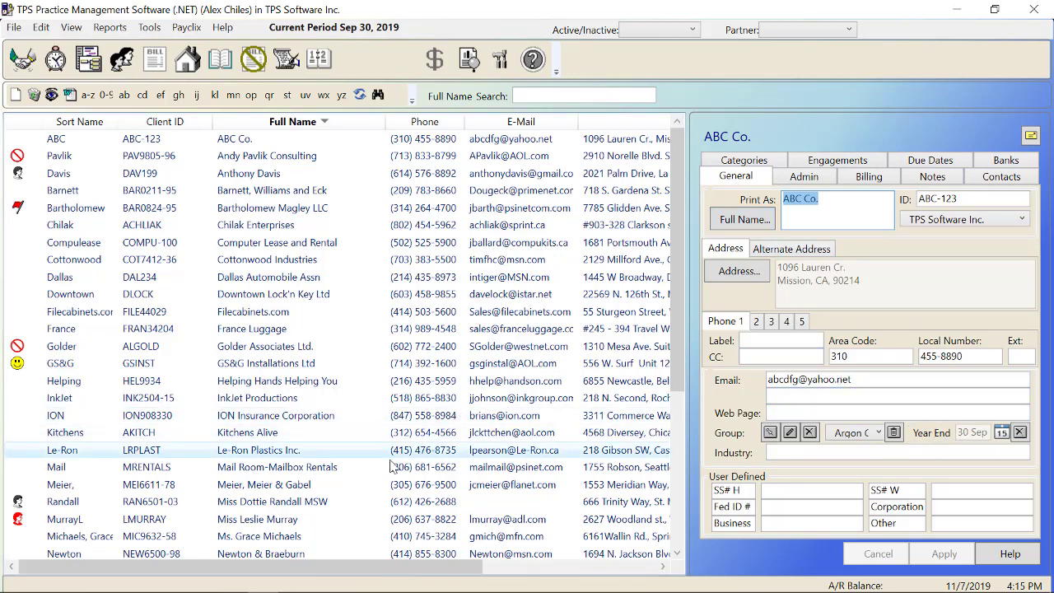
pyautogui.scroll(-2, 313, 492)
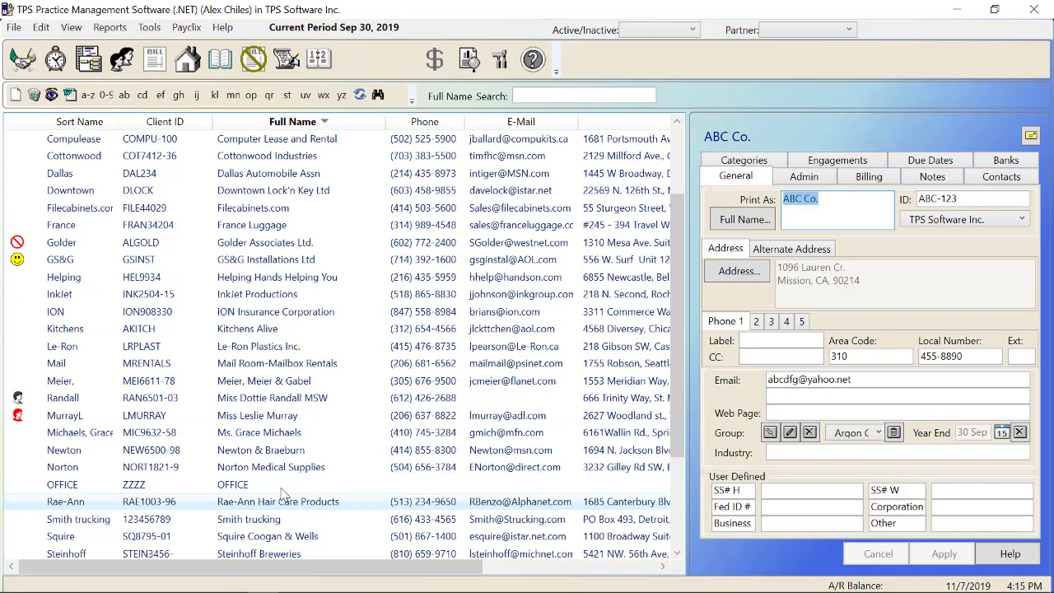
pyautogui.click(283, 469)
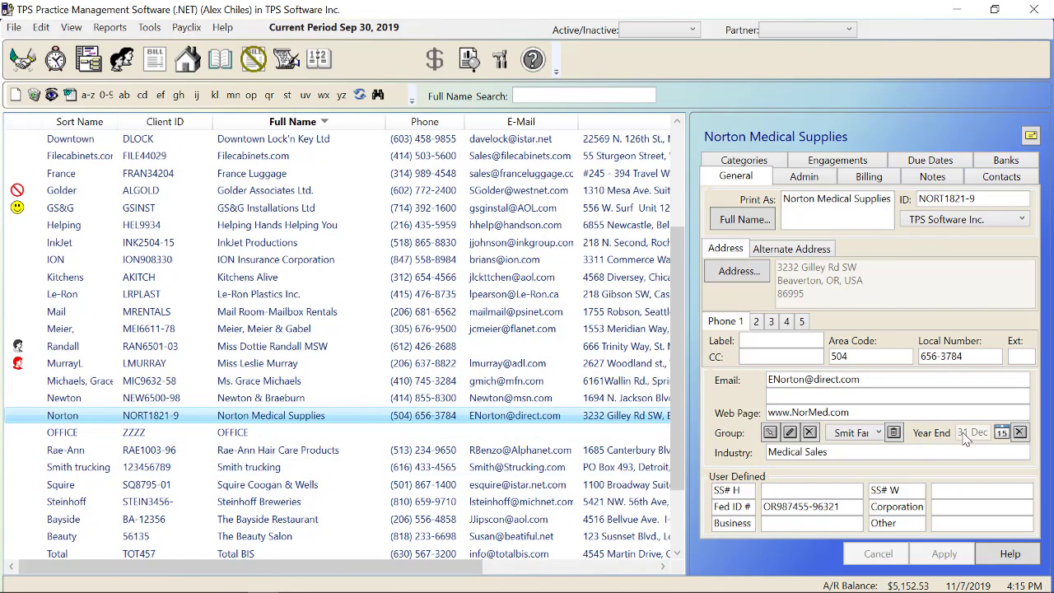
pyautogui.click(743, 161)
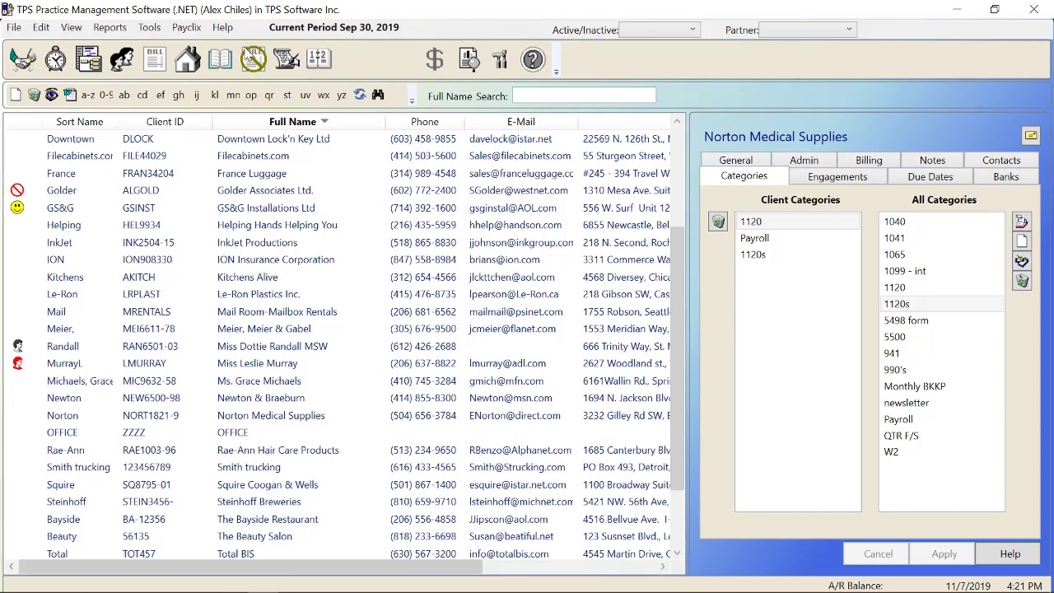
pyautogui.click(148, 27)
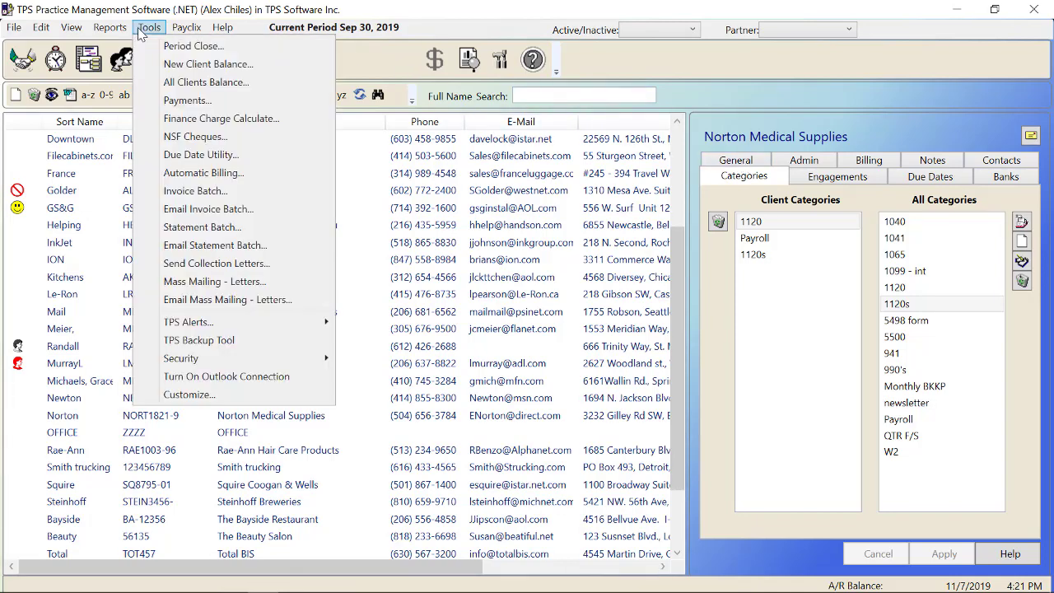
# Start Email Mass Mailing - Letters filtered to the 1120s category, opening the Year End picker
pyautogui.click(235, 302)
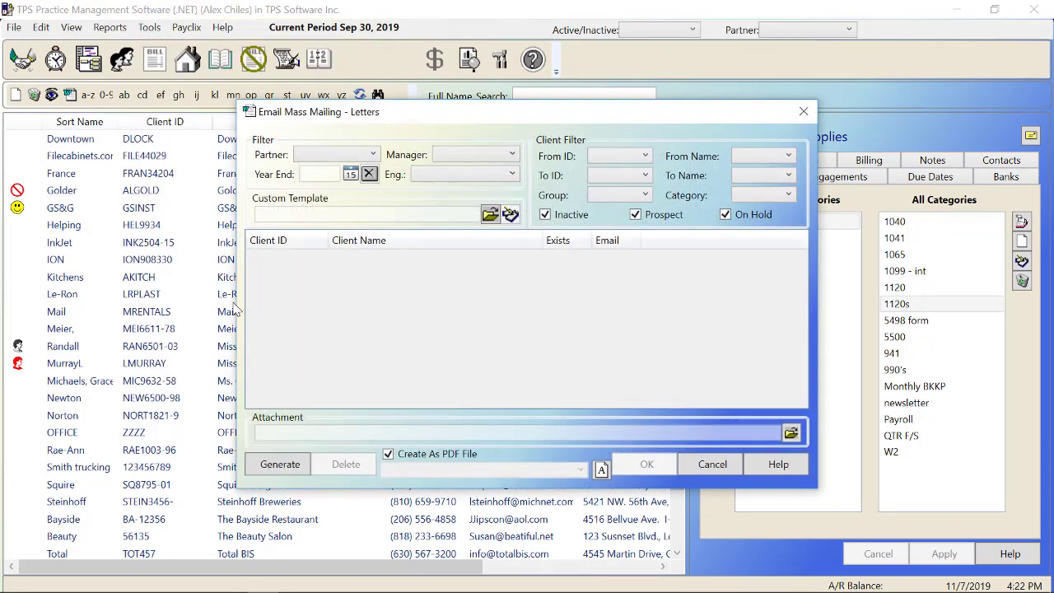
pyautogui.click(774, 199)
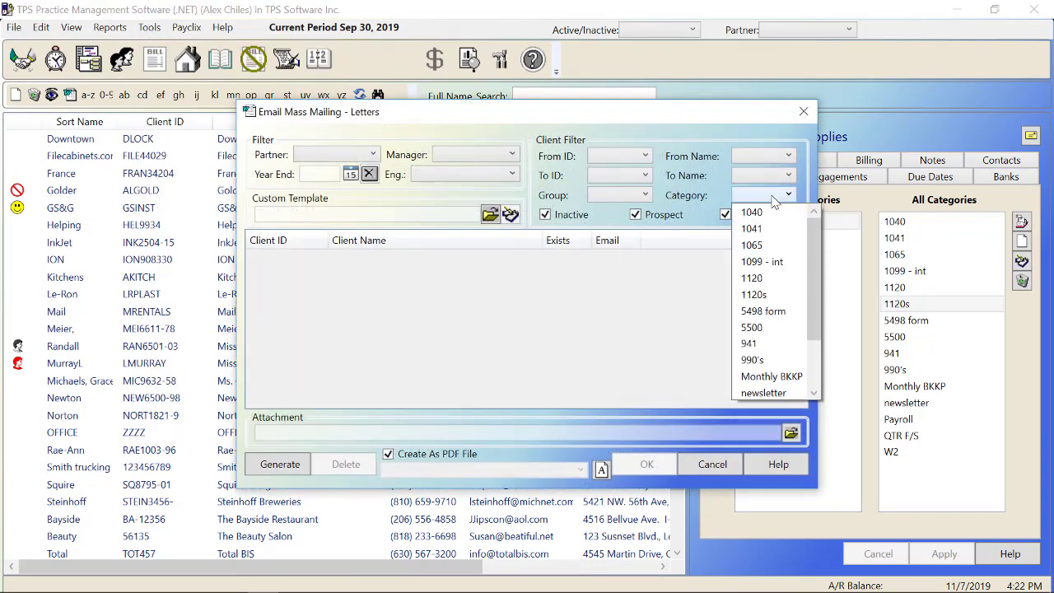
pyautogui.click(772, 294)
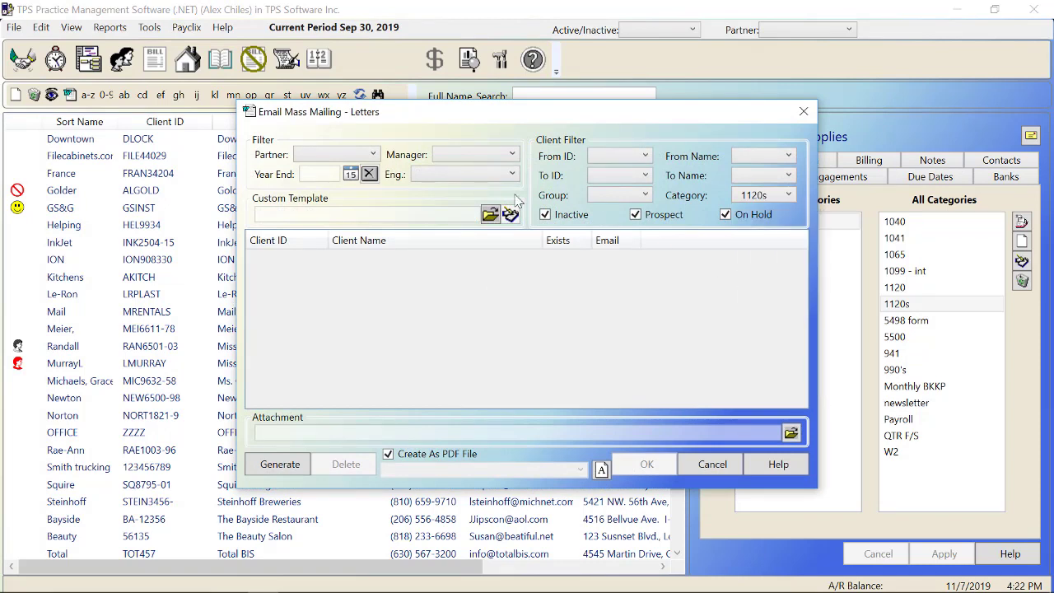
pyautogui.click(351, 175)
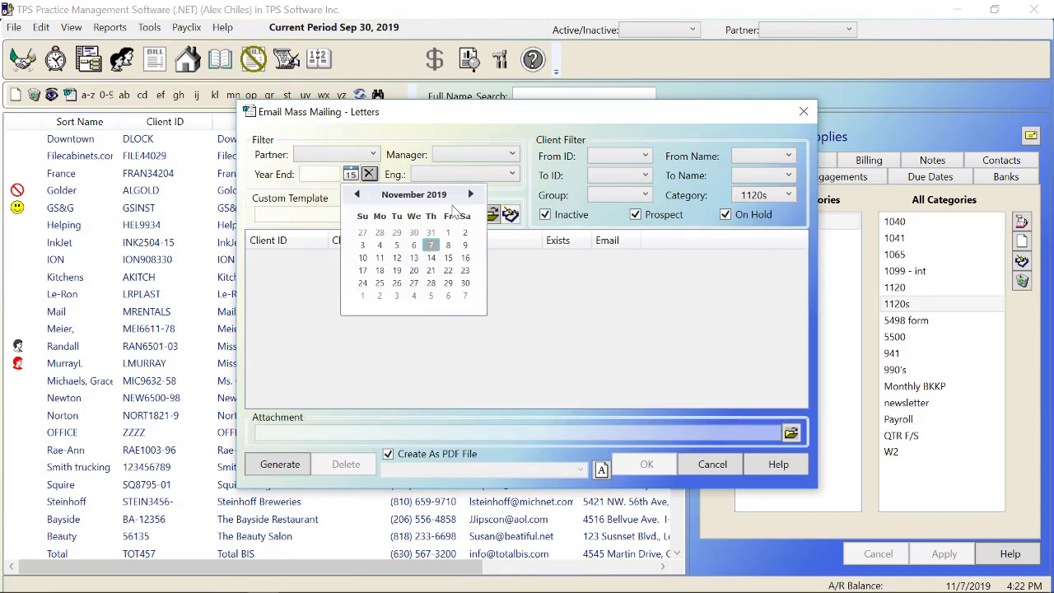